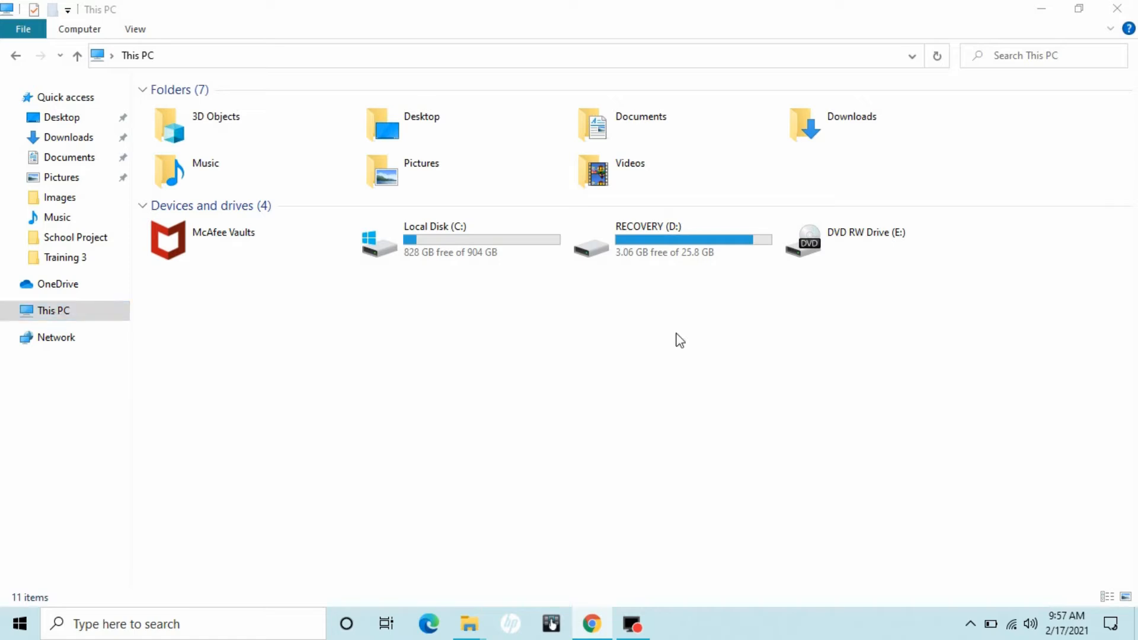
Step: View the disk's partitions in Disk Management through This PC's Computer Management console, and close the console
right_click(56, 316)
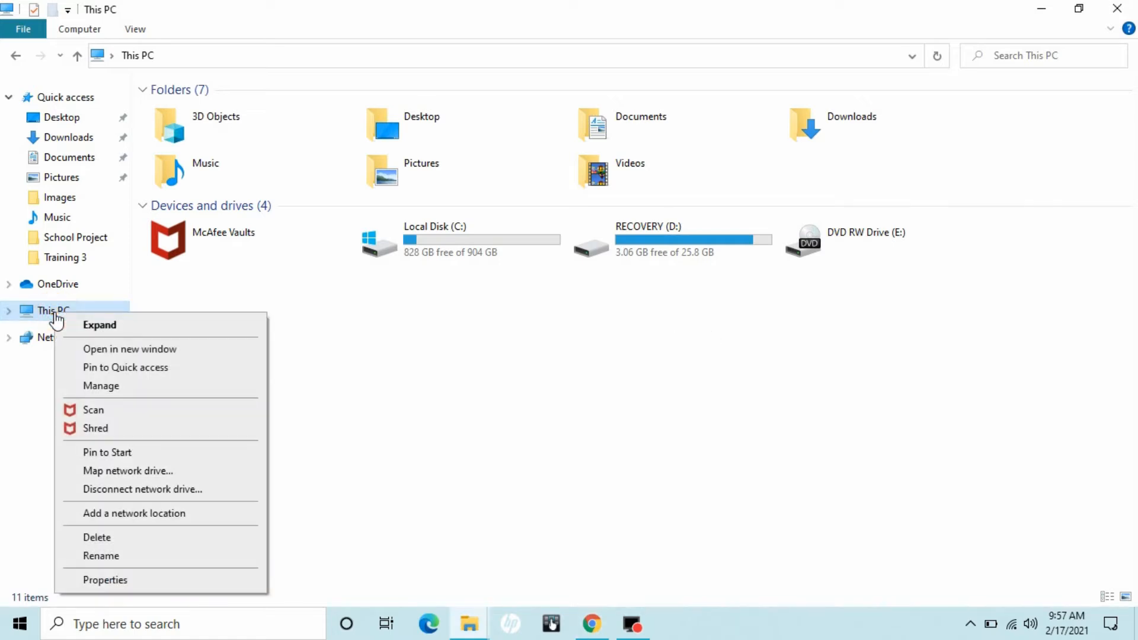
click(102, 386)
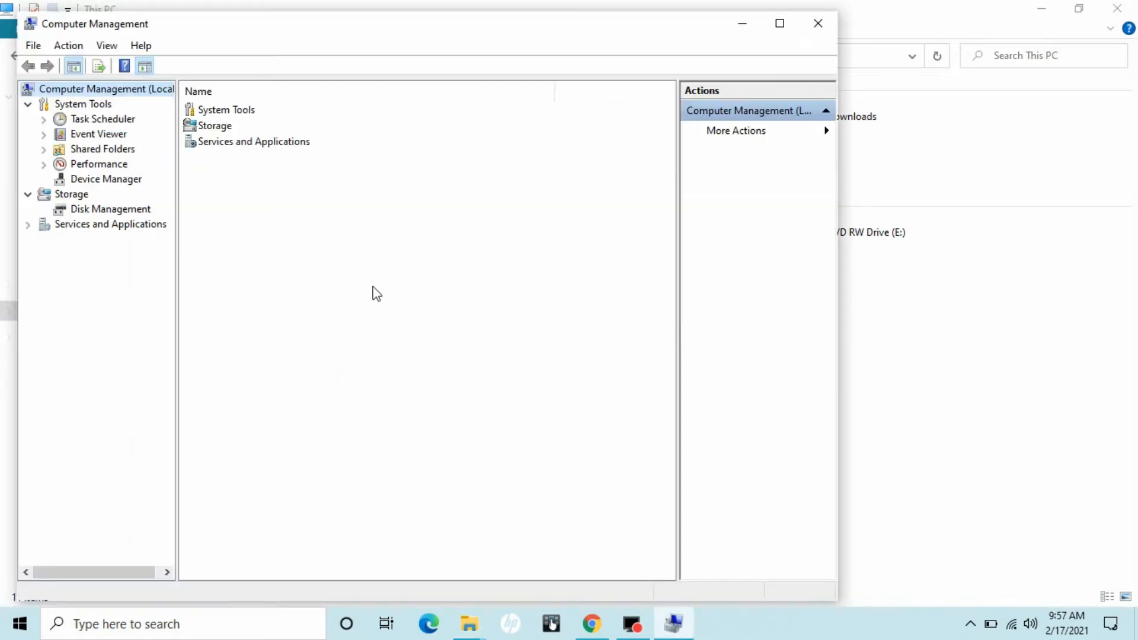
drag(345, 32, 575, 29)
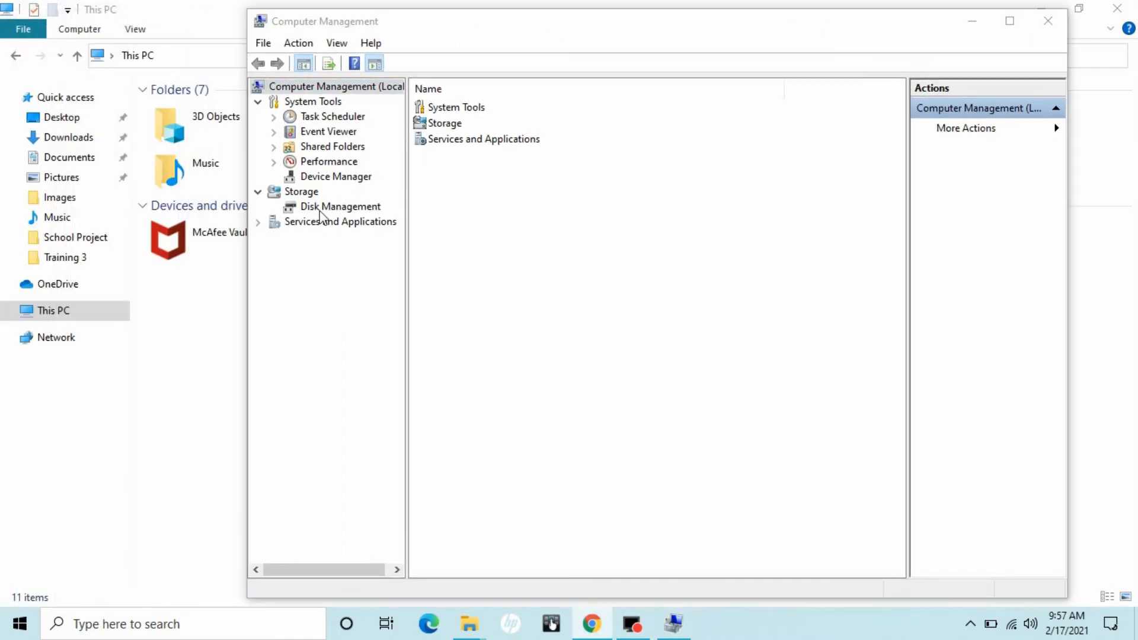
click(325, 209)
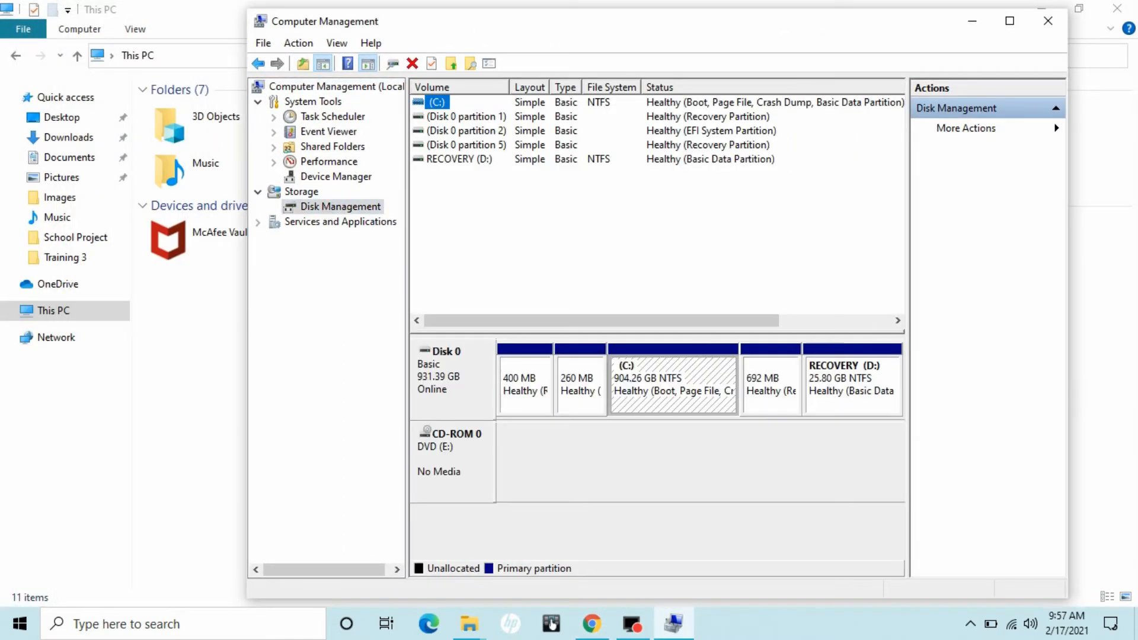
click(591, 623)
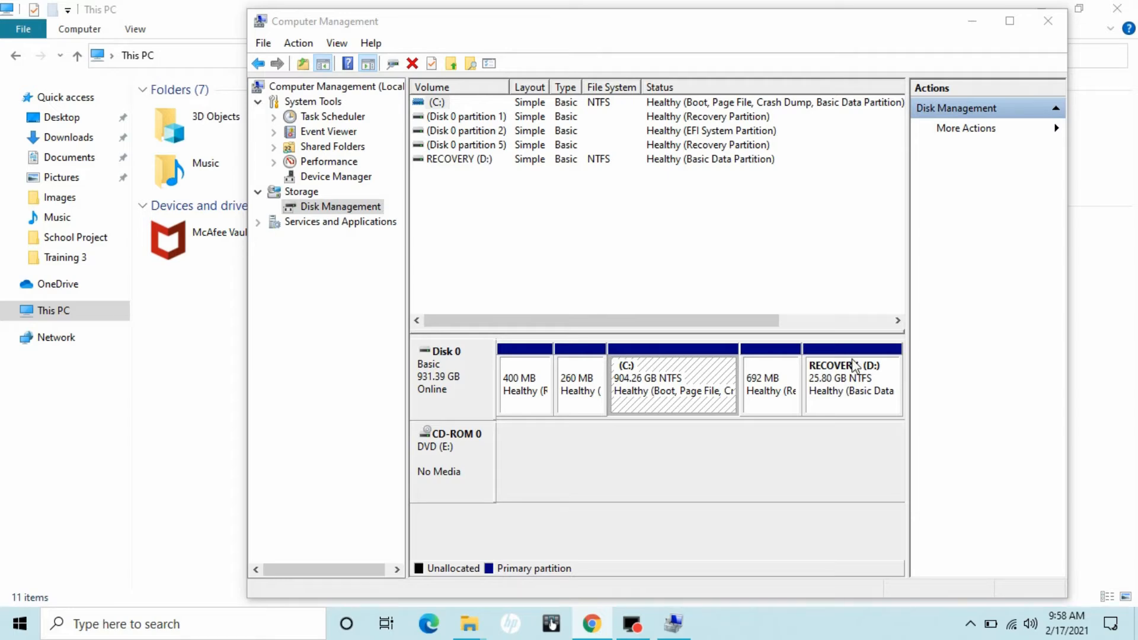
click(1048, 28)
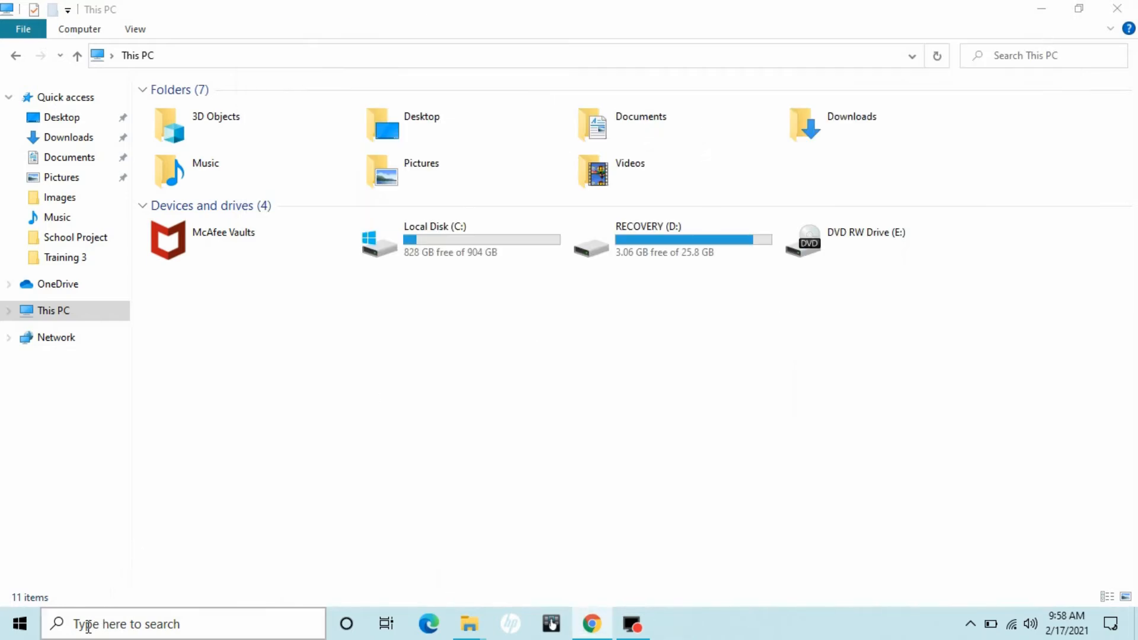
Step: Open the standalone Disk Management console by running diskmgmt.msc and reposition its window over This PC
click(88, 627)
text(run)
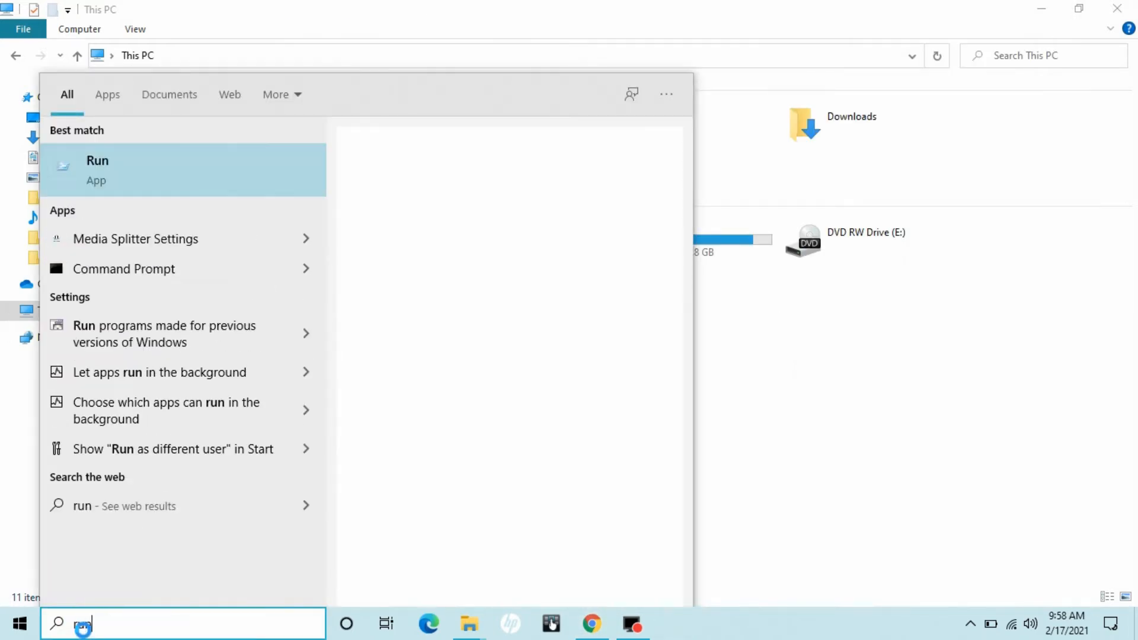
key(Return)
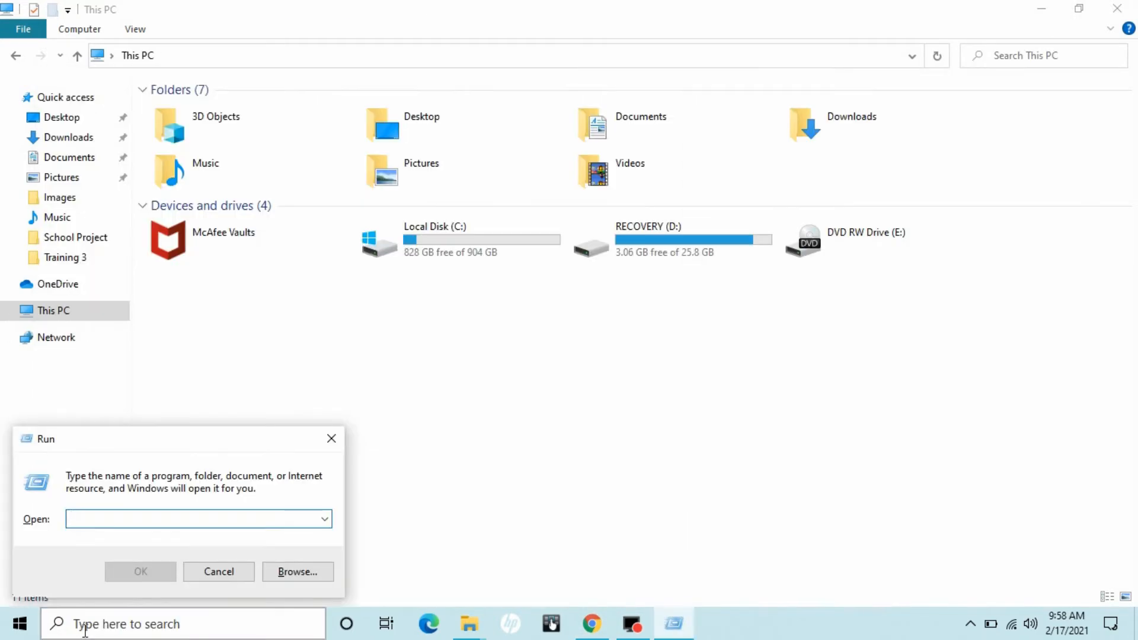
text(disk)
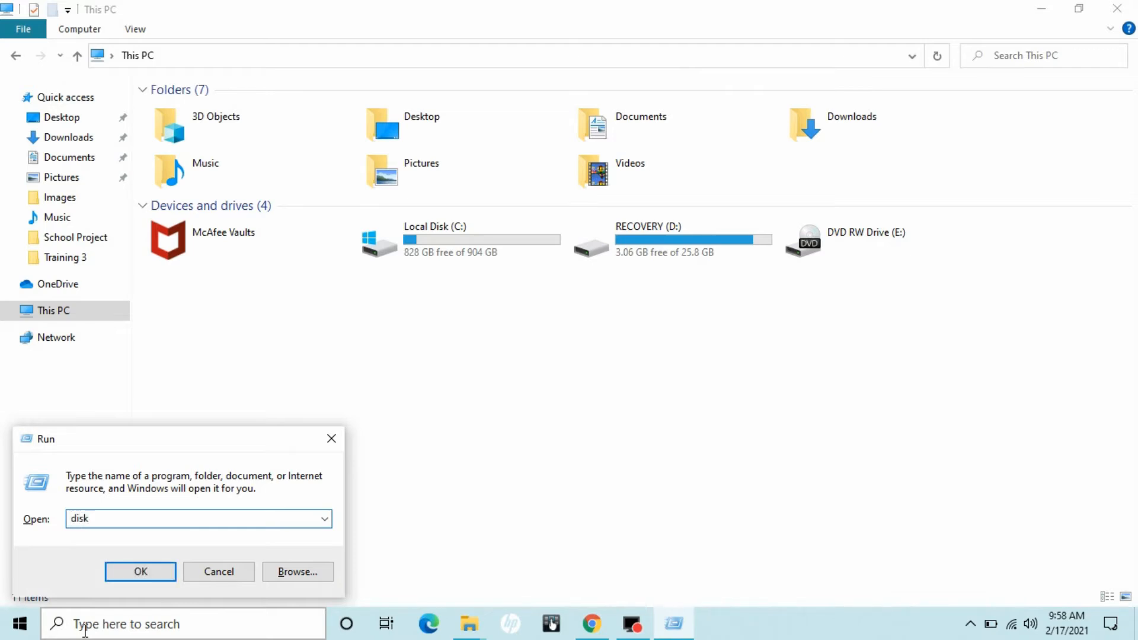
text(mgmt.msc)
click(140, 571)
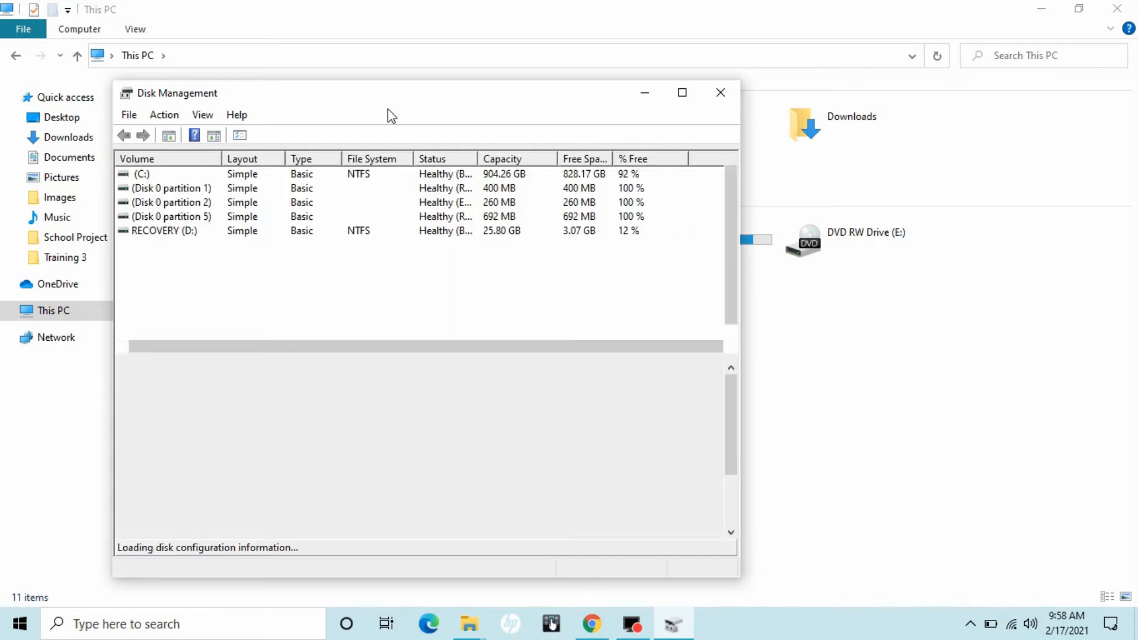
drag(391, 97, 566, 51)
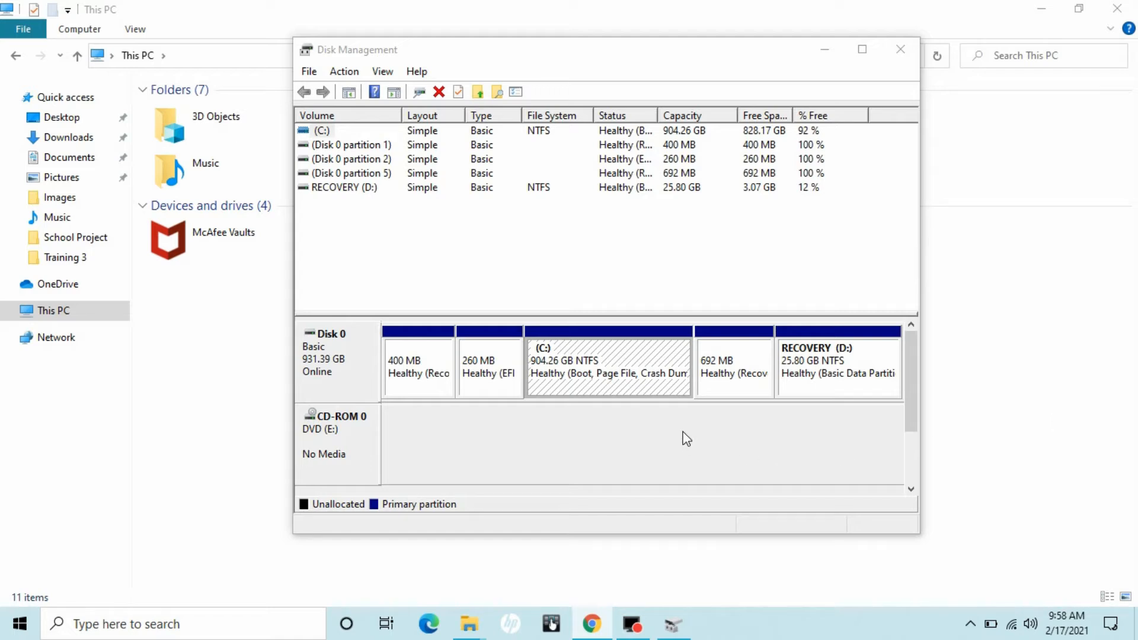
Step: Shrink the C: volume on Disk 0 by 457853 MB
right_click(621, 358)
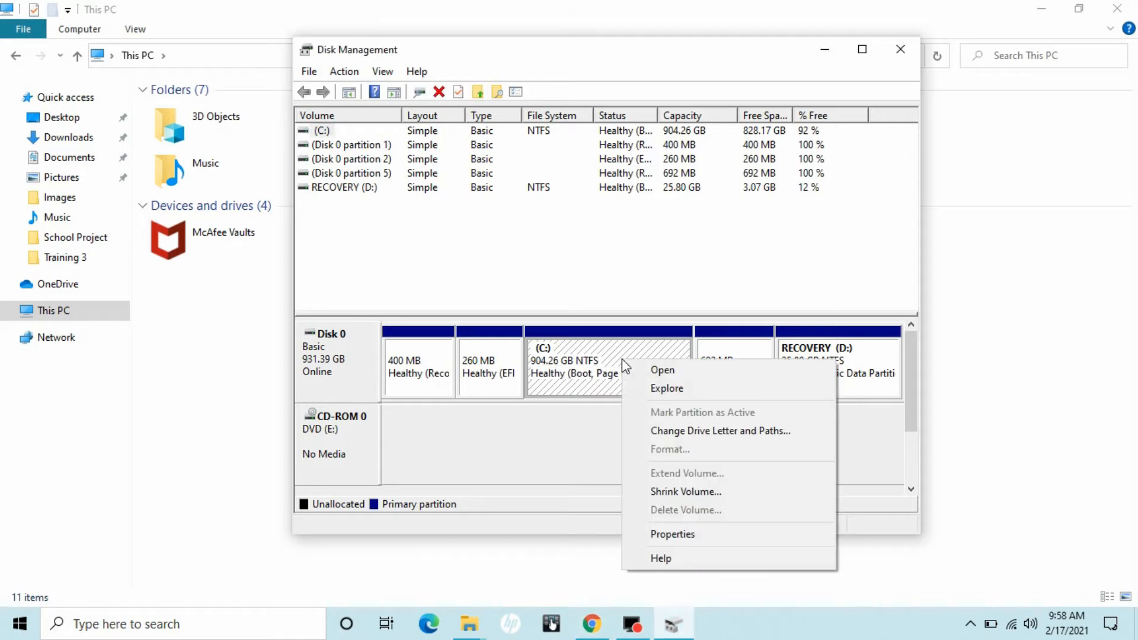
click(679, 493)
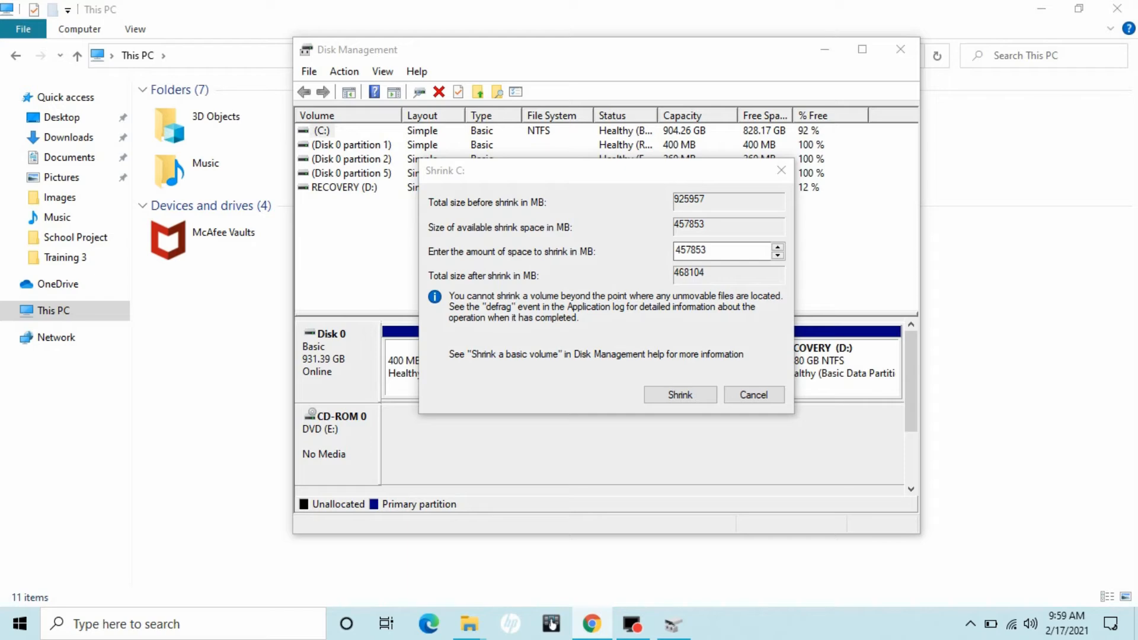
click(721, 308)
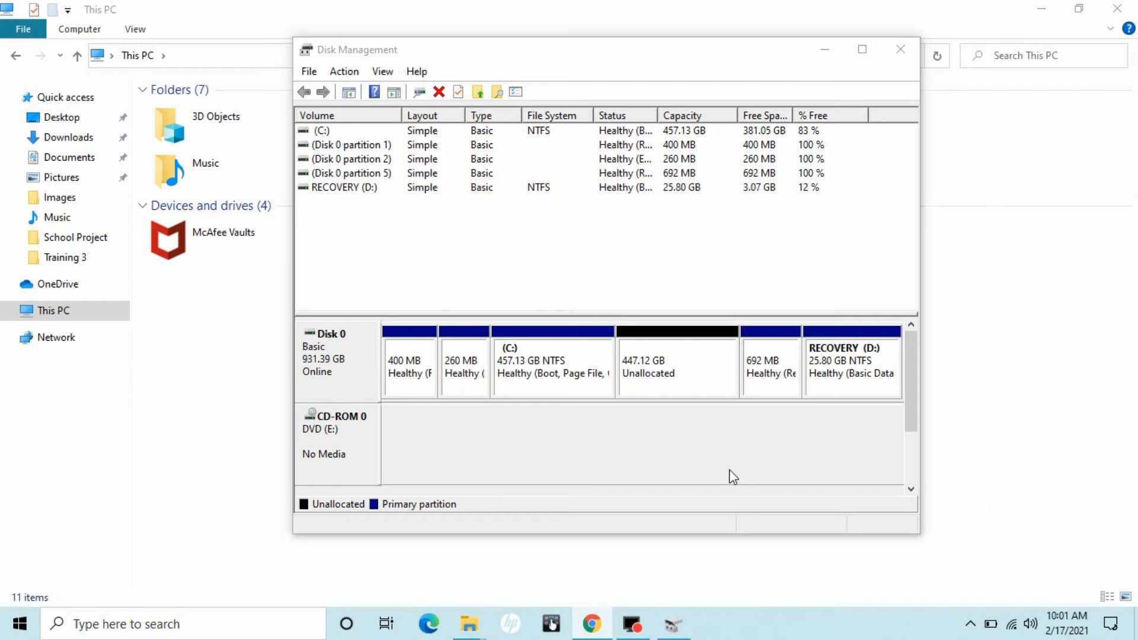
Step: Start a new simple volume in Disk 0's unallocated space, using the full size of 457852 MB
click(730, 373)
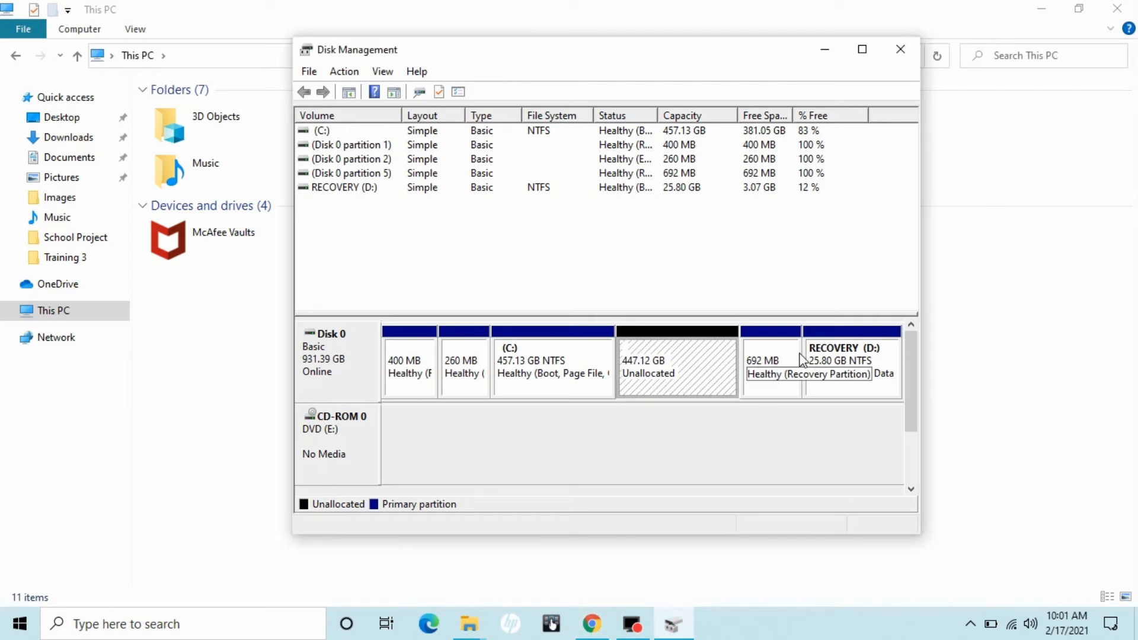
right_click(679, 361)
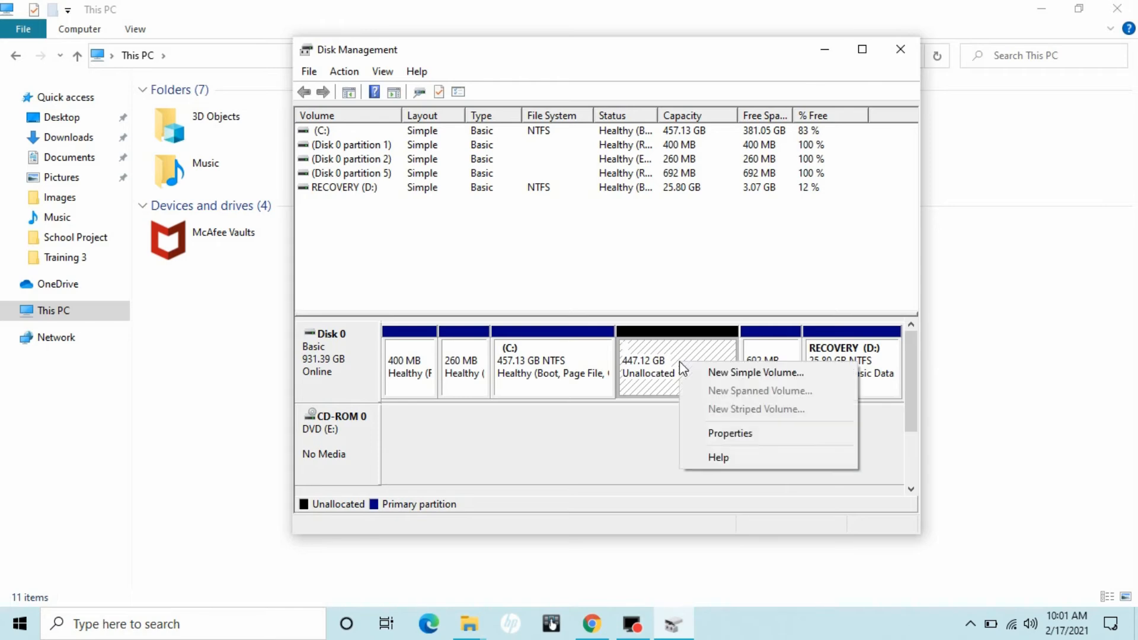
click(727, 373)
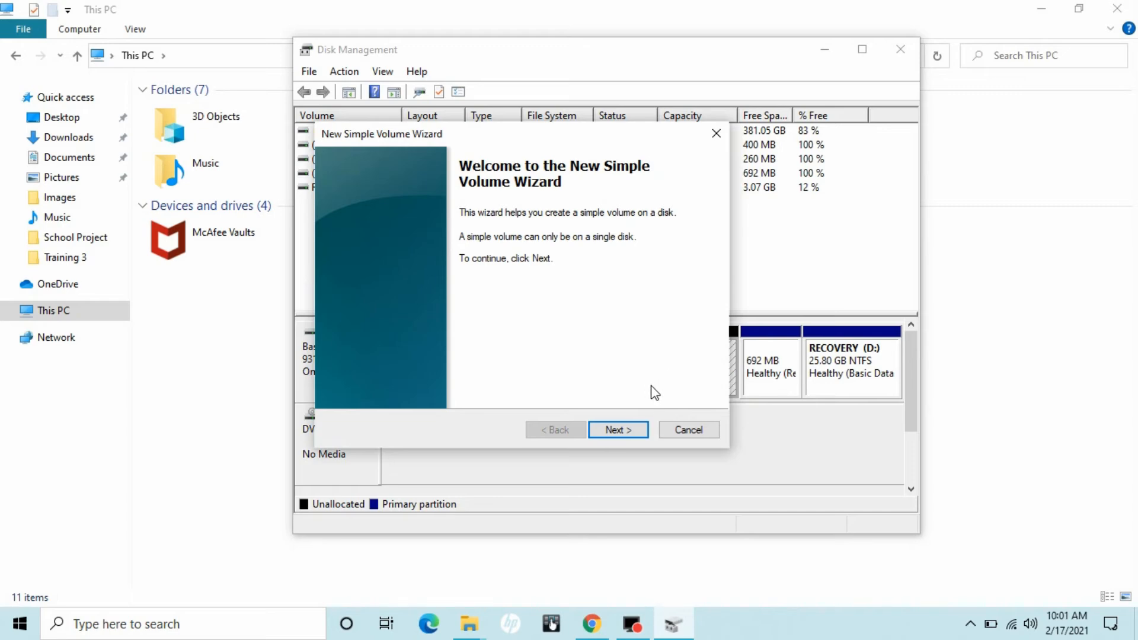
click(618, 429)
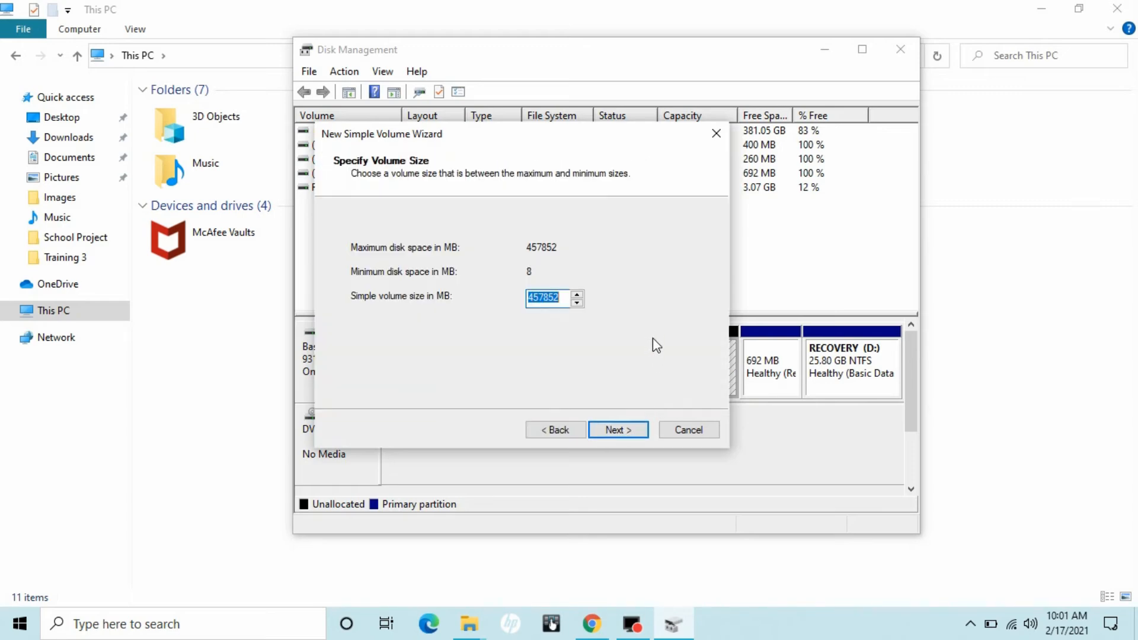
click(627, 440)
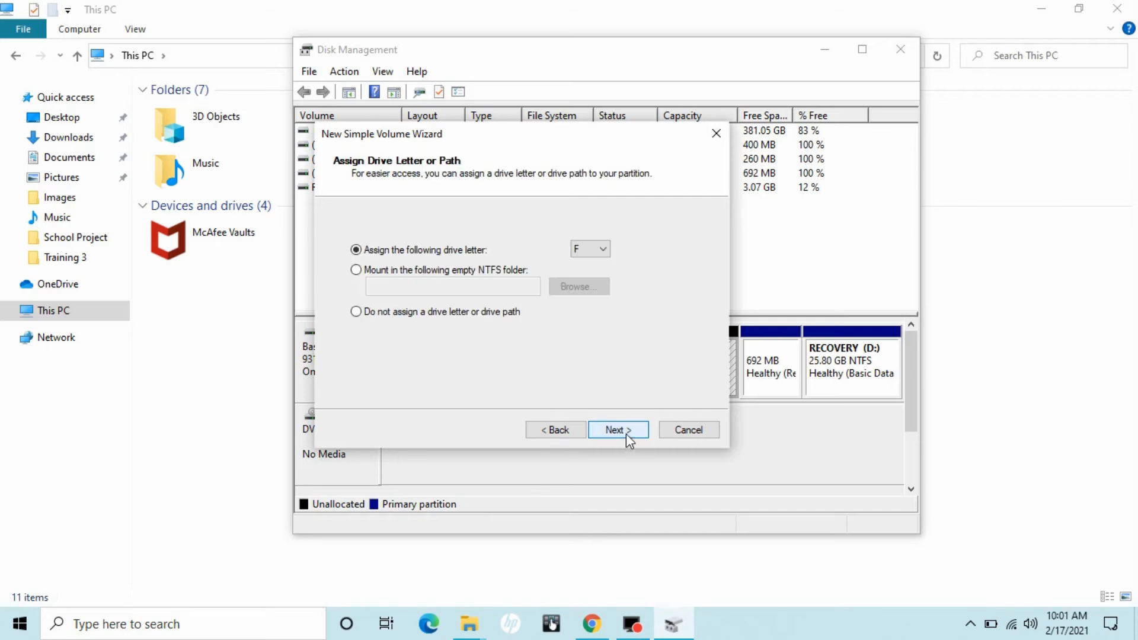
Step: Assign drive letter P and create the volume with an NTFS quick format, default allocation unit size and the label New Volume
click(603, 249)
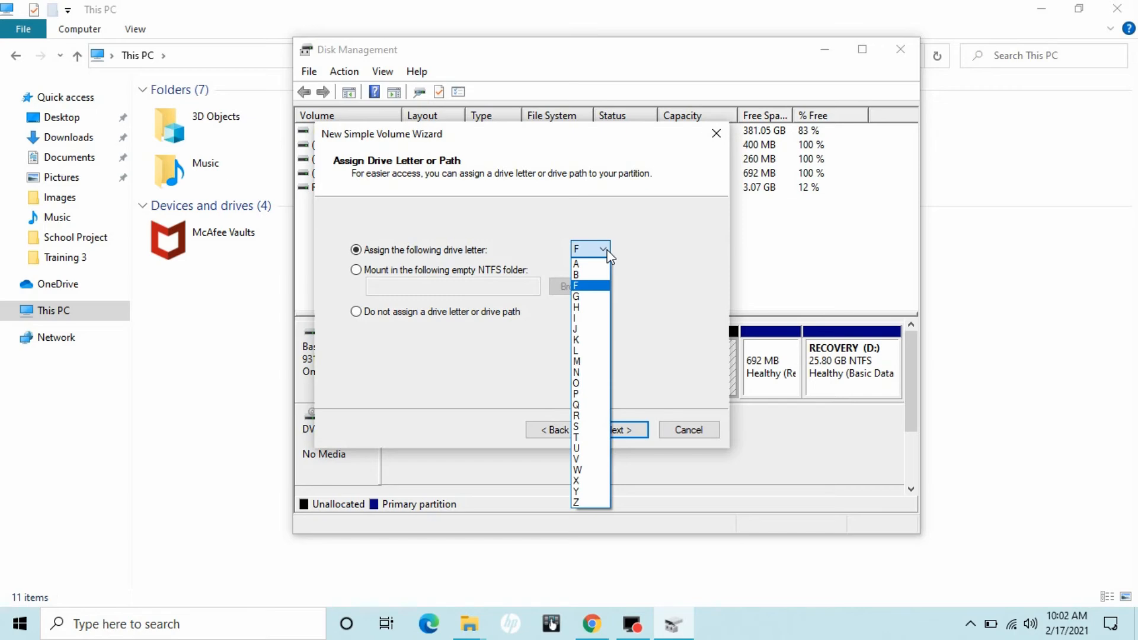
click(591, 393)
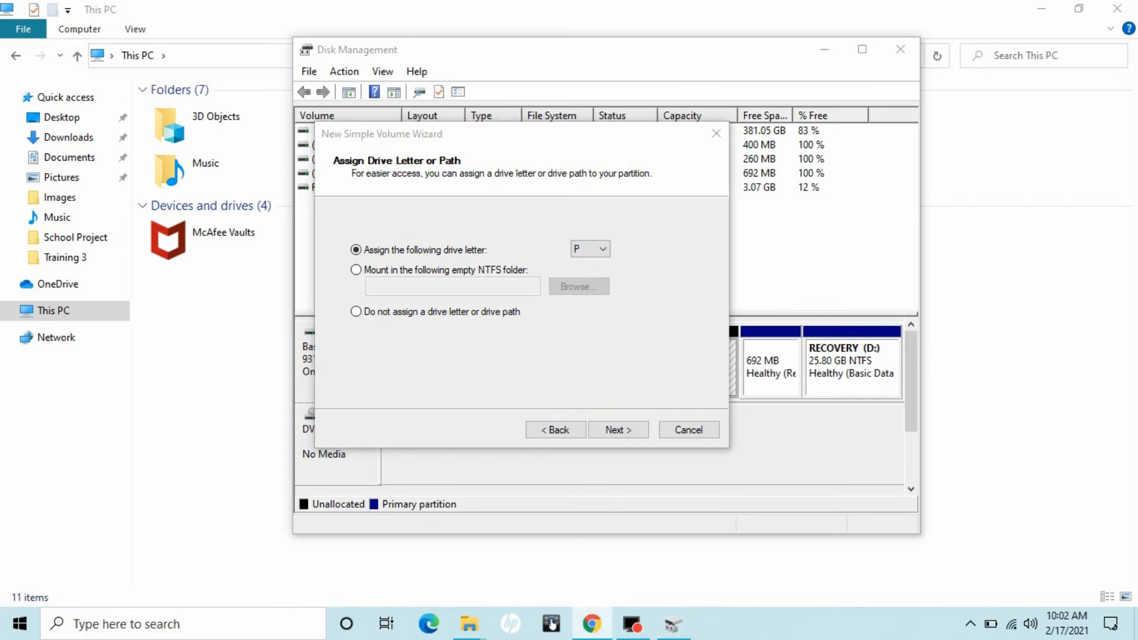
click(615, 431)
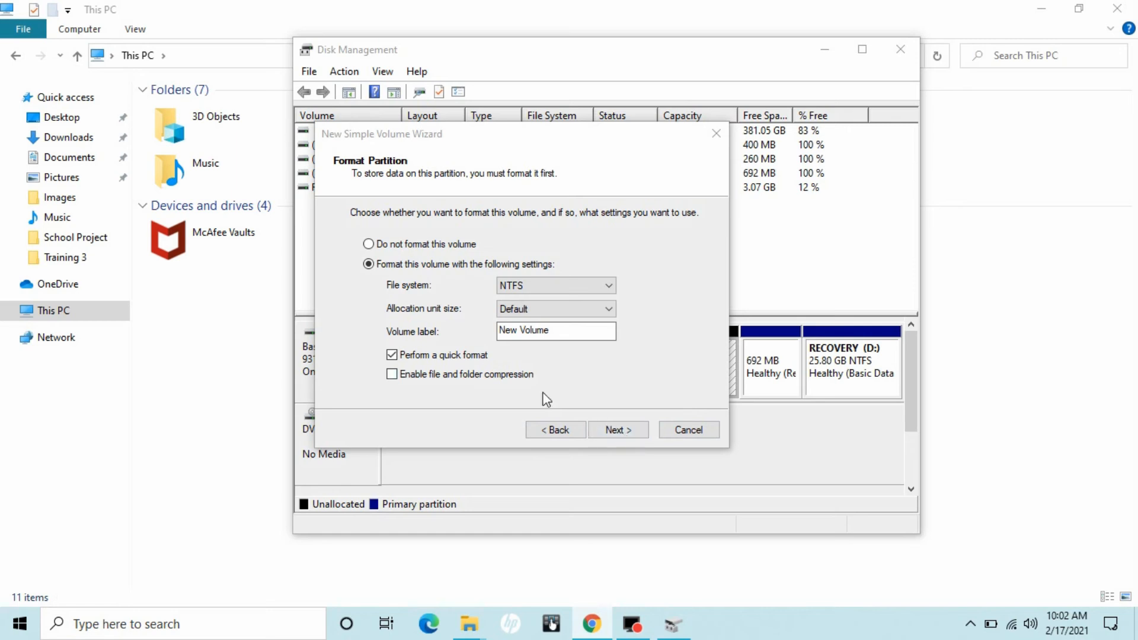
click(620, 430)
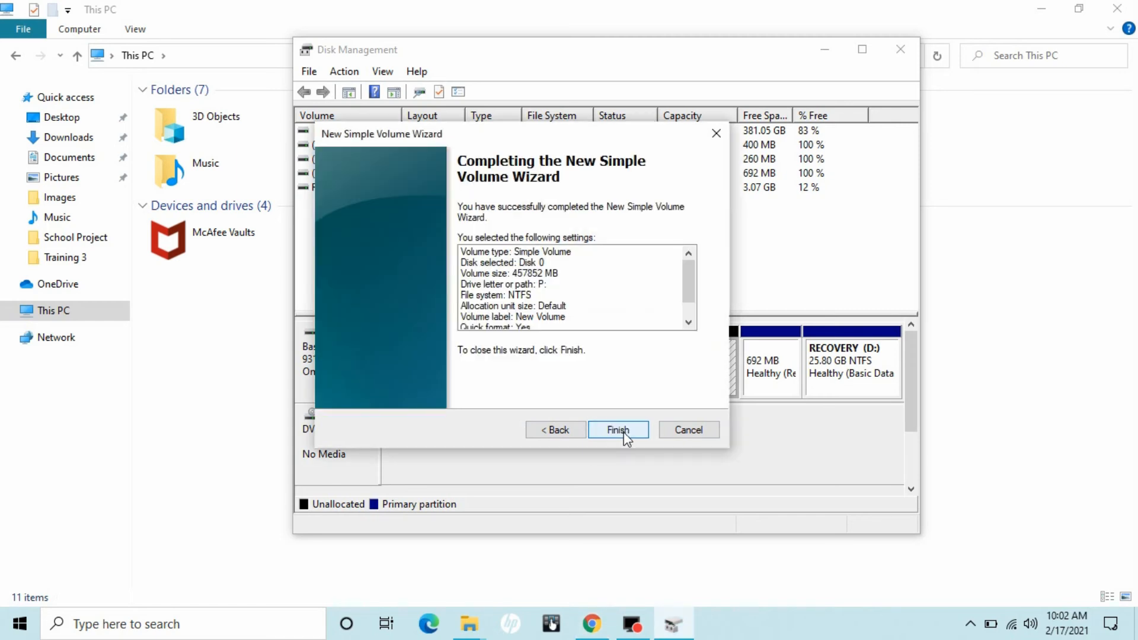
click(620, 429)
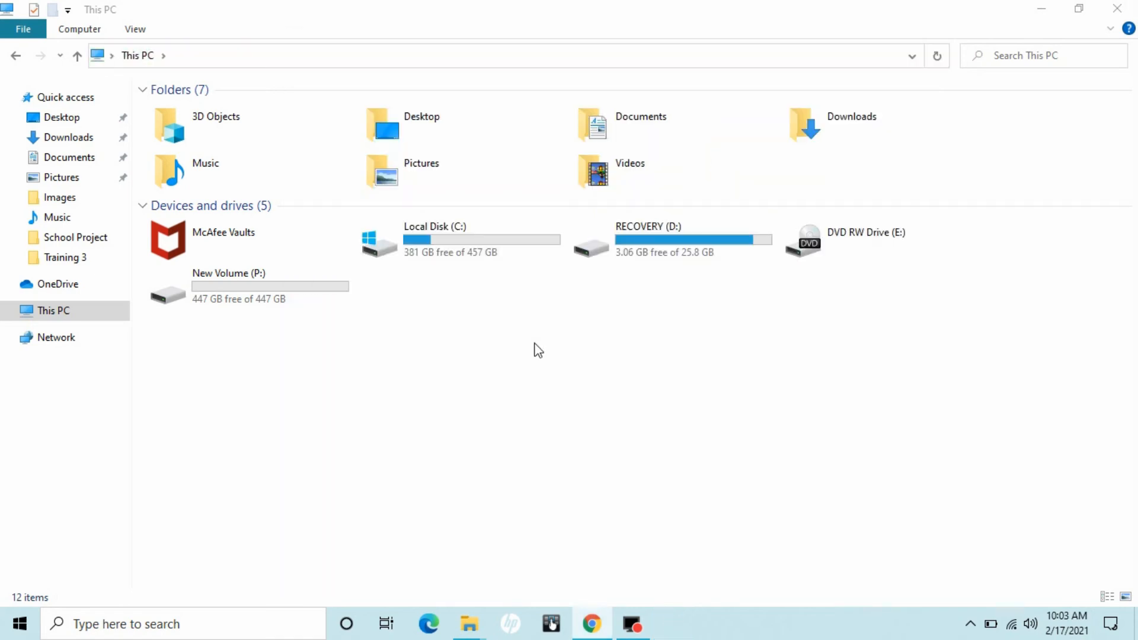
Step: Refresh This PC and rename the New Volume (P:) drive to Personal, granting administrator permission
right_click(537, 351)
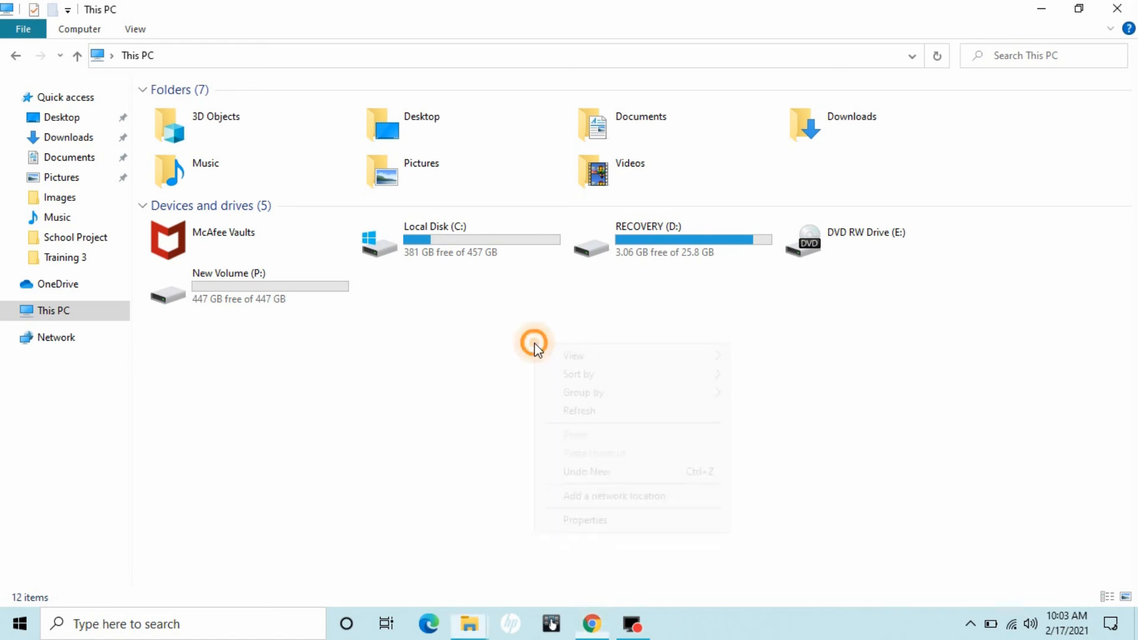
click(578, 410)
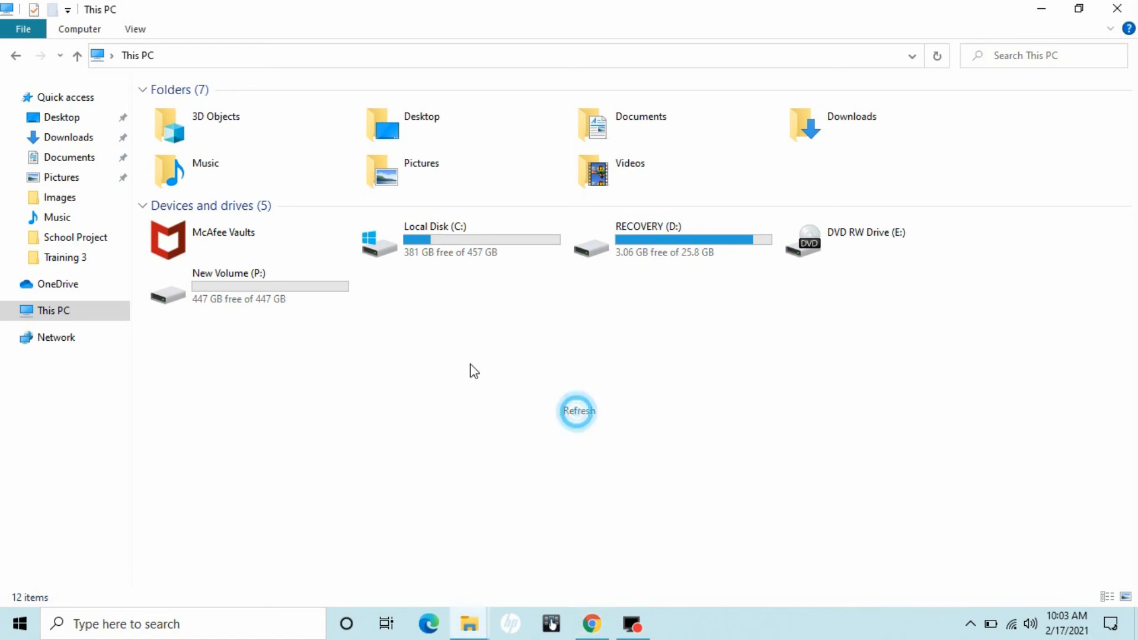
click(243, 295)
right_click(243, 281)
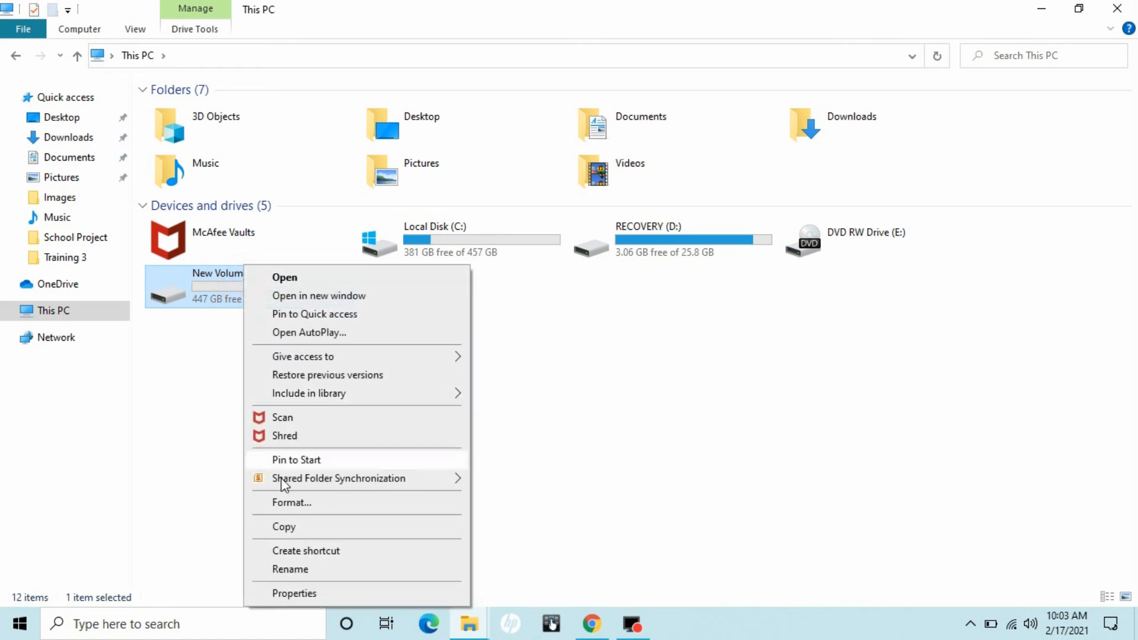
click(283, 569)
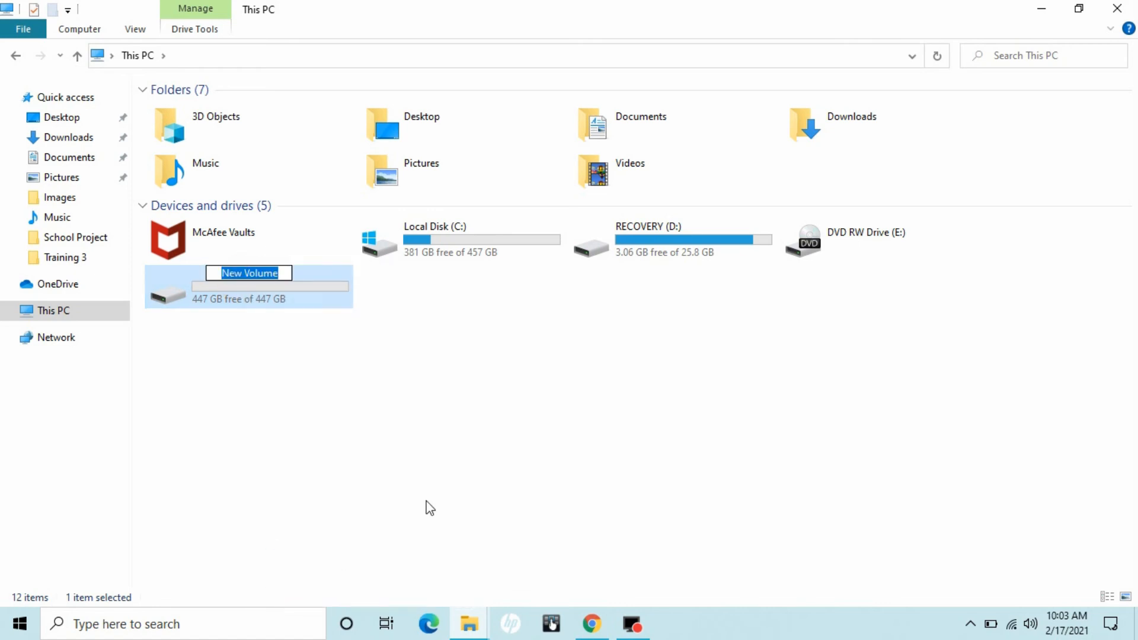
text(Personal)
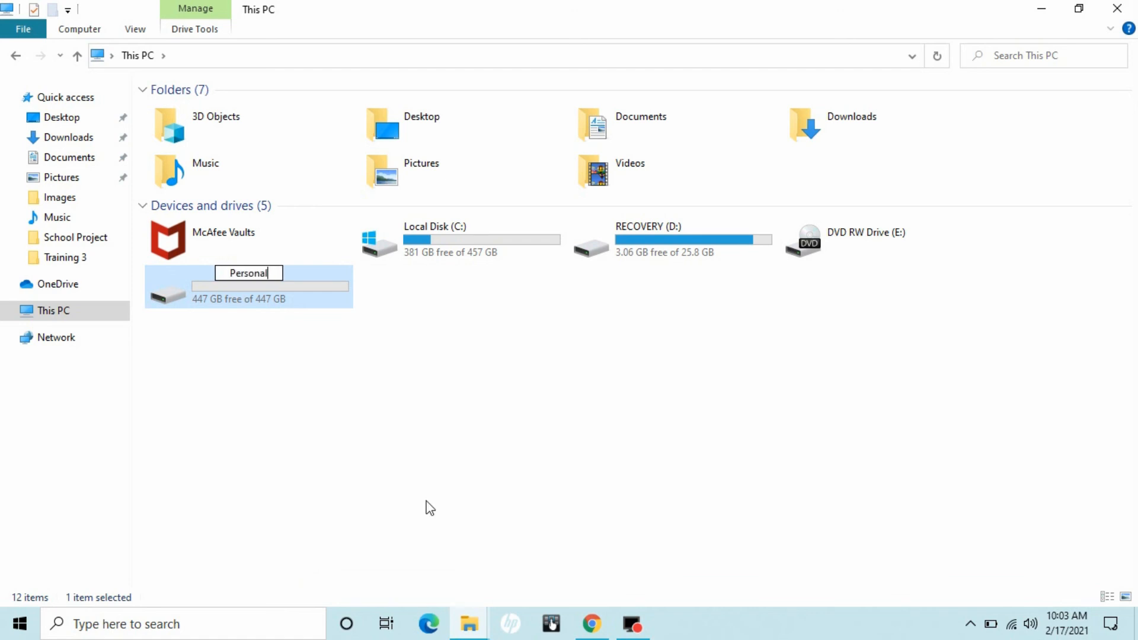
key(Return)
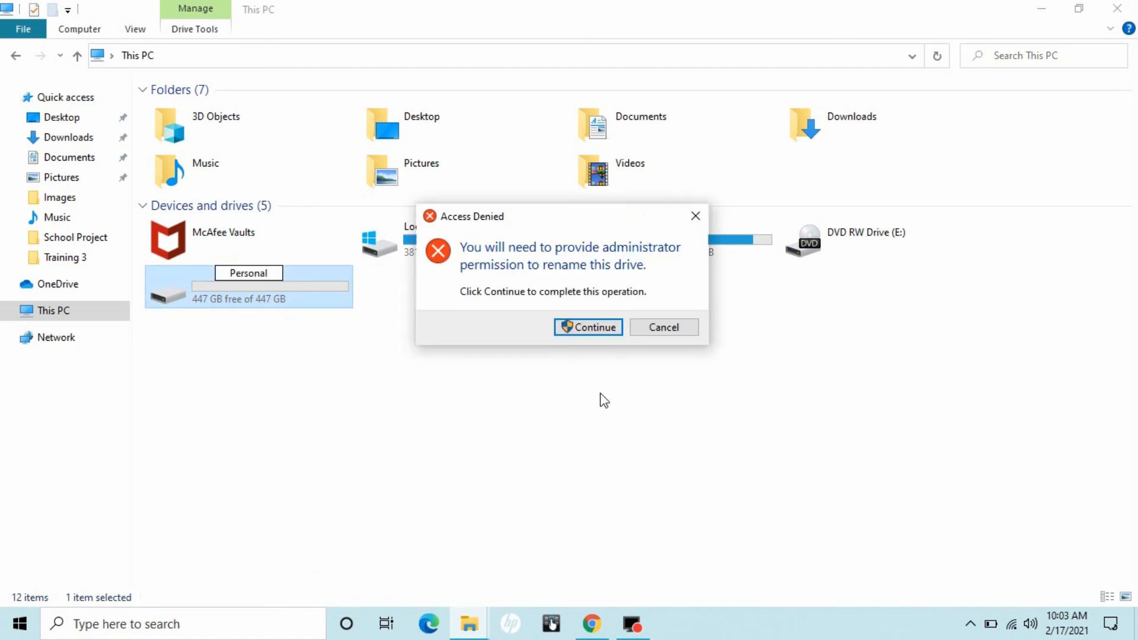
click(589, 327)
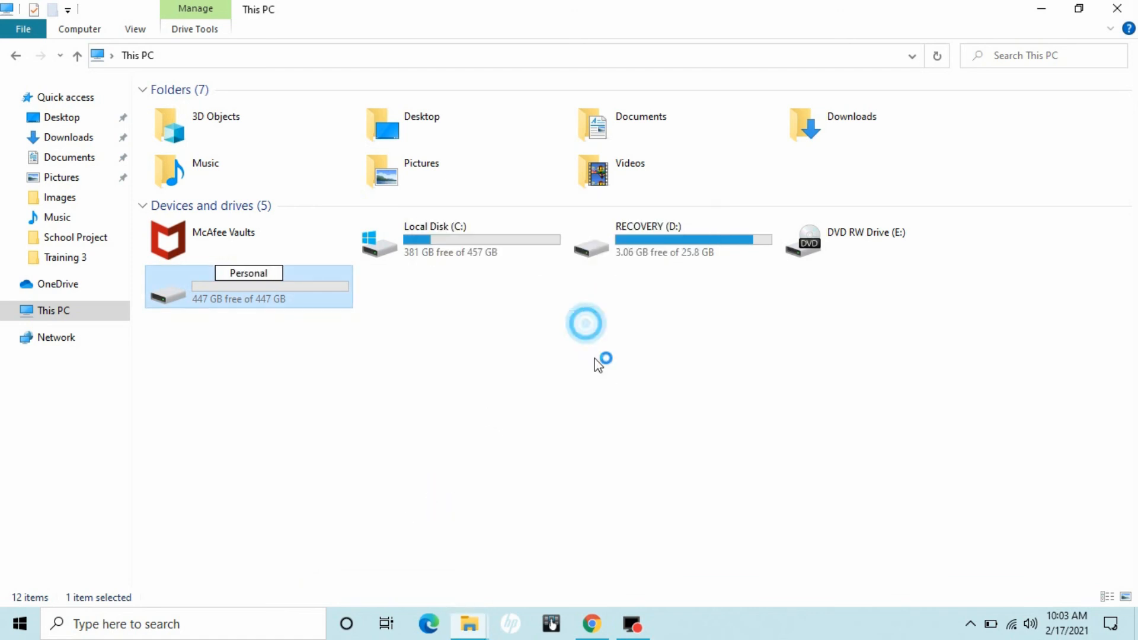